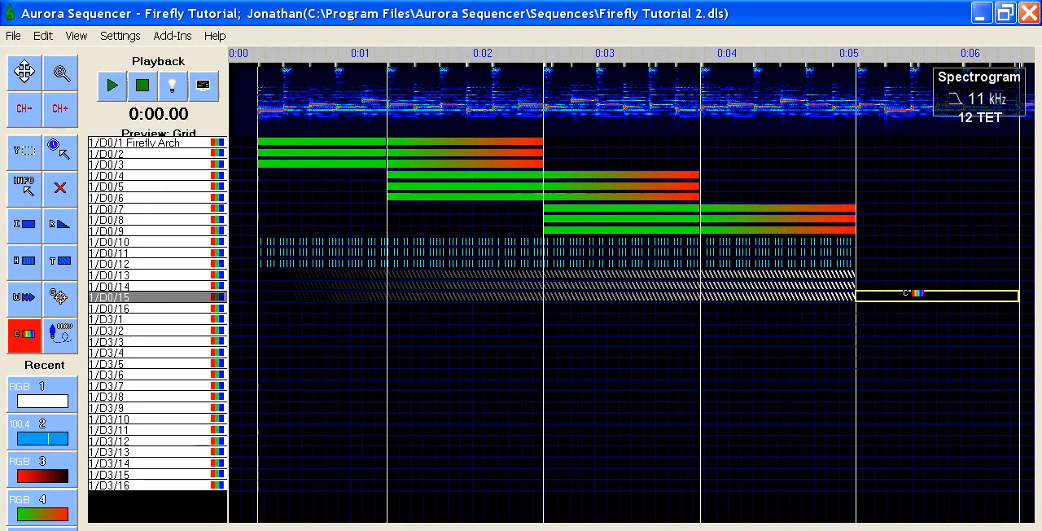
# Step: Split the empty cell just after 0:05 on channel 1/D0/15 into 16 equally spaced events across the entire selection
pyautogui.press('Escape')
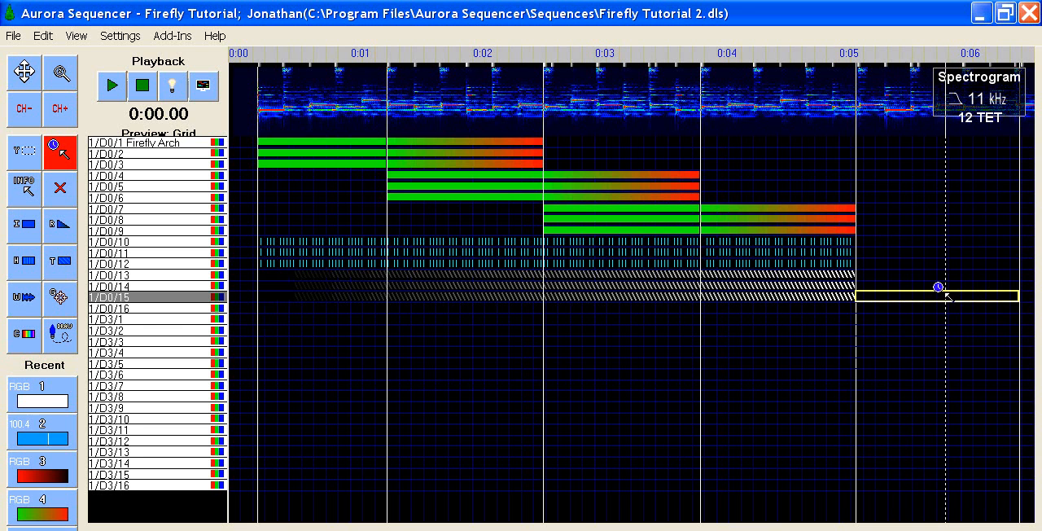
pyautogui.press('y')
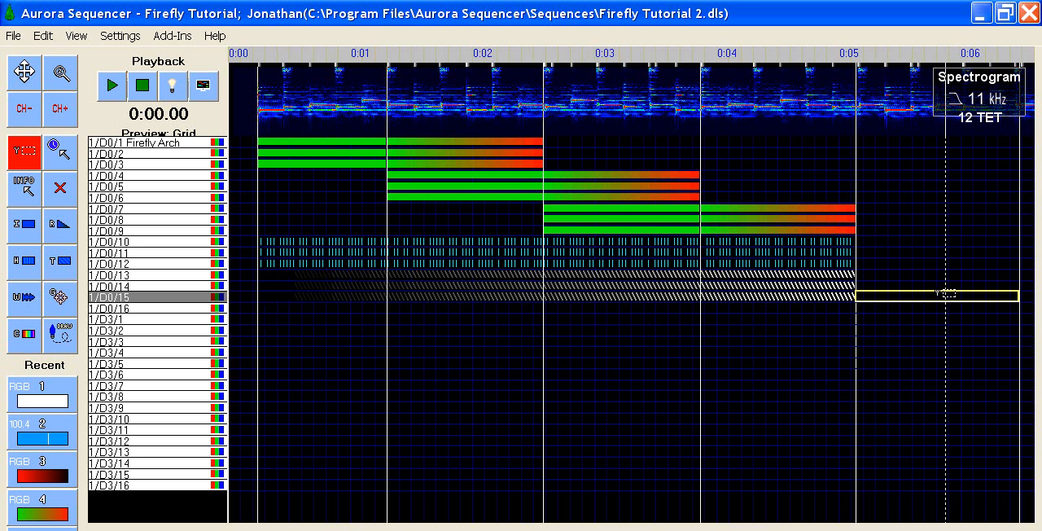
pyautogui.rightClick(945, 294)
pyautogui.click(908, 383)
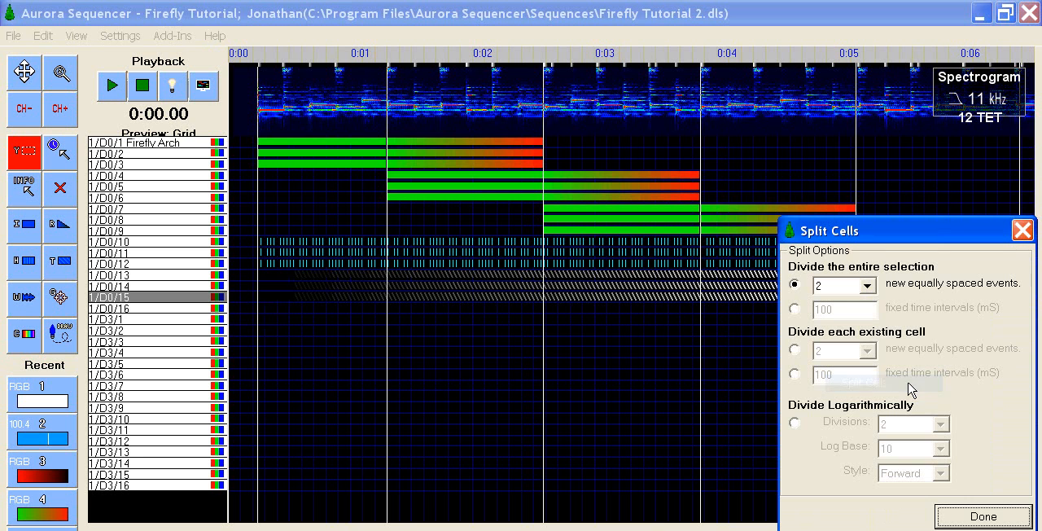
pyautogui.click(868, 286)
pyautogui.click(869, 392)
pyautogui.click(869, 392)
pyautogui.click(871, 394)
pyautogui.click(870, 394)
pyautogui.click(870, 394)
pyautogui.click(870, 394)
pyautogui.click(870, 394)
pyautogui.click(859, 396)
pyautogui.click(970, 517)
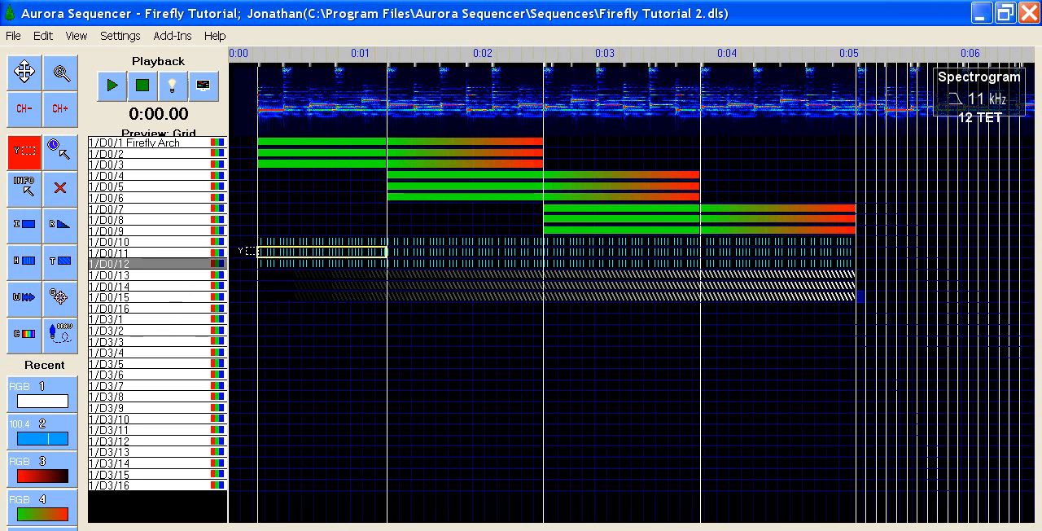
# Step: Split the first empty cell on channel 1/D0/16, ending just after 0:01, into fixed time intervals of 150 ms
pyautogui.rightClick(301, 307)
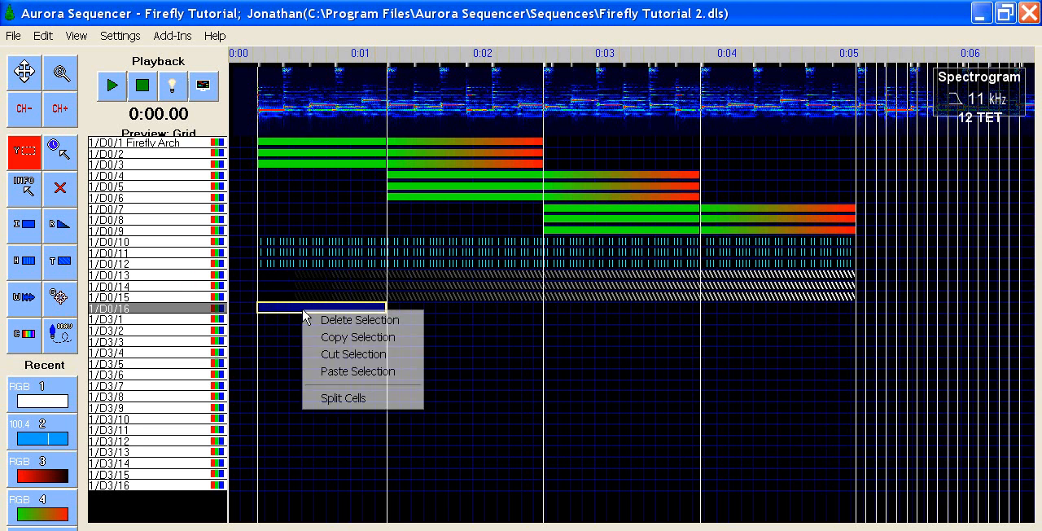
pyautogui.click(334, 398)
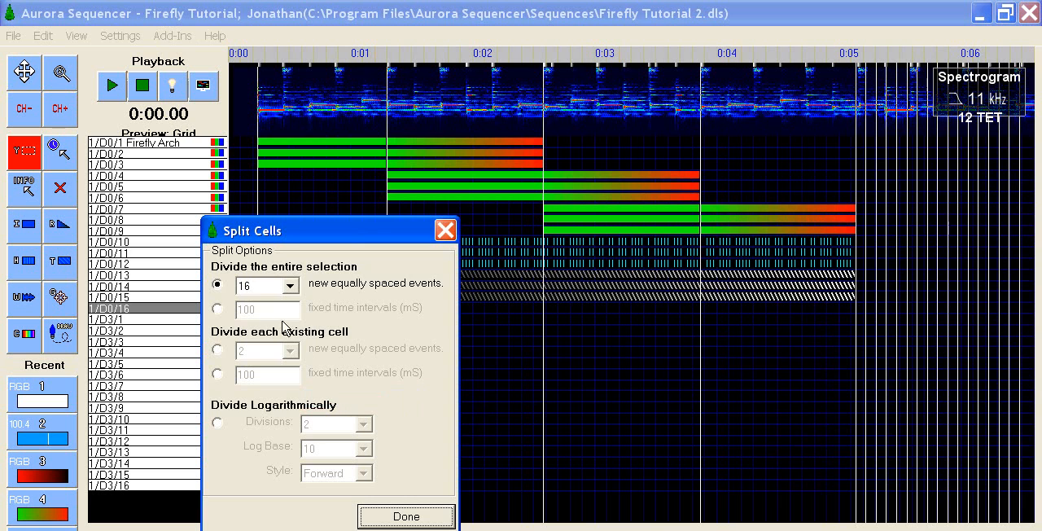
pyautogui.click(218, 308)
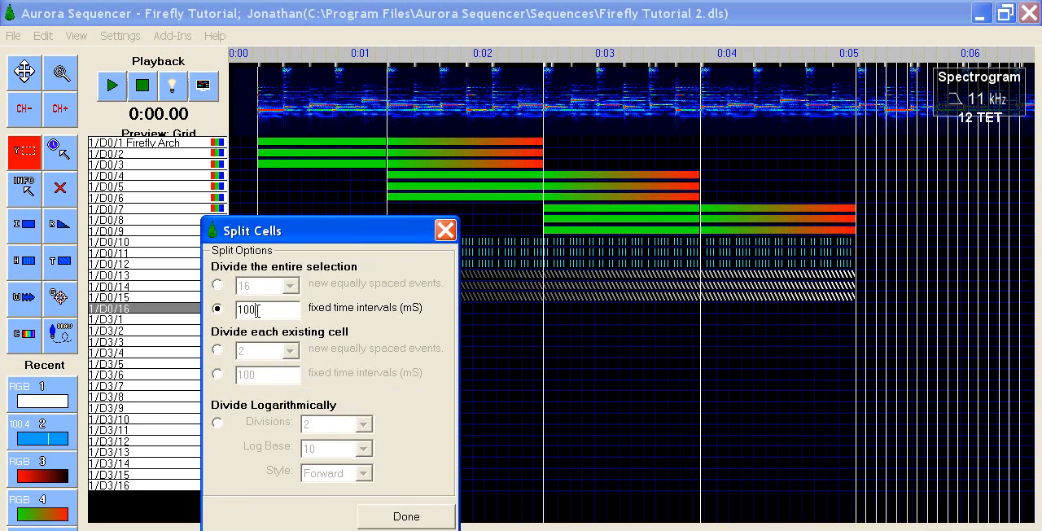
pyautogui.press('BackSpace')
pyautogui.click(410, 516)
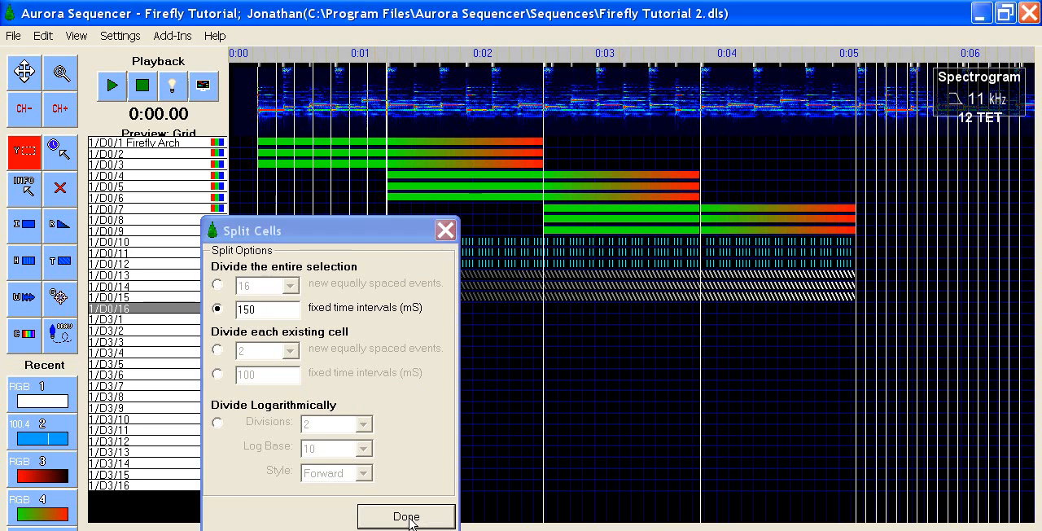
# Step: Select the two cells on channel 1/D0/16 between about 0:01 and 0:04 and divide each existing cell into 4 equally spaced events
pyautogui.click(388, 306)
pyautogui.moveTo(433, 309); pyautogui.dragTo(567, 306)
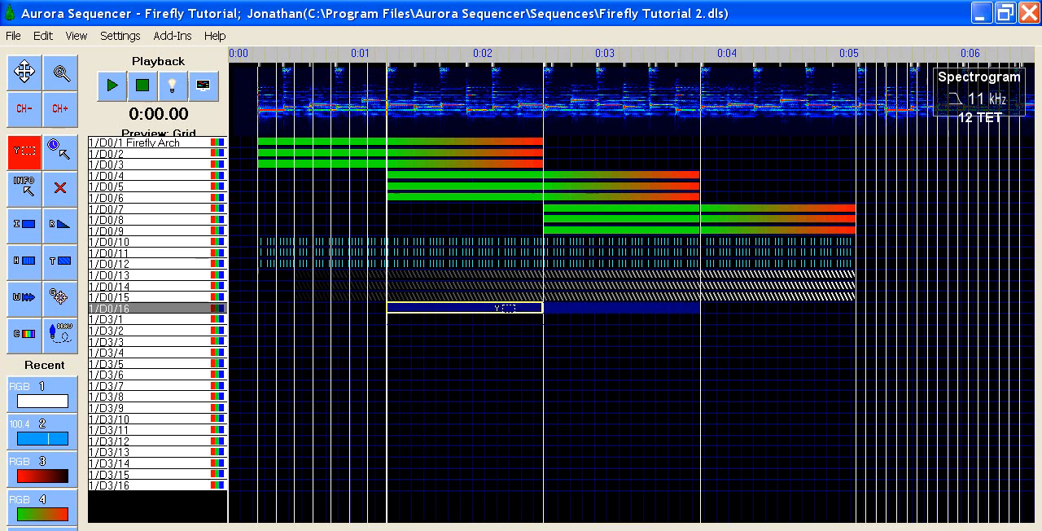
pyautogui.rightClick(504, 308)
pyautogui.click(534, 397)
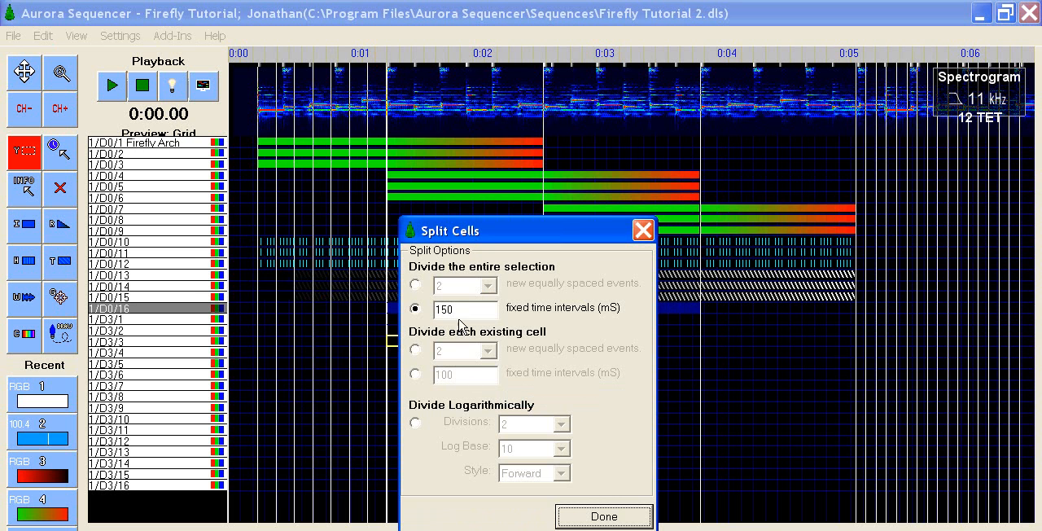
pyautogui.click(415, 350)
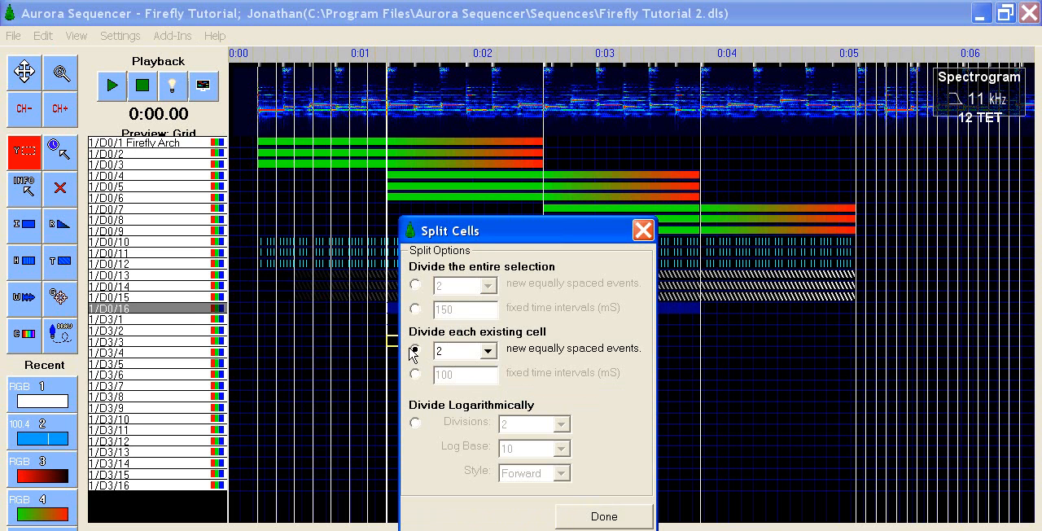
pyautogui.click(487, 351)
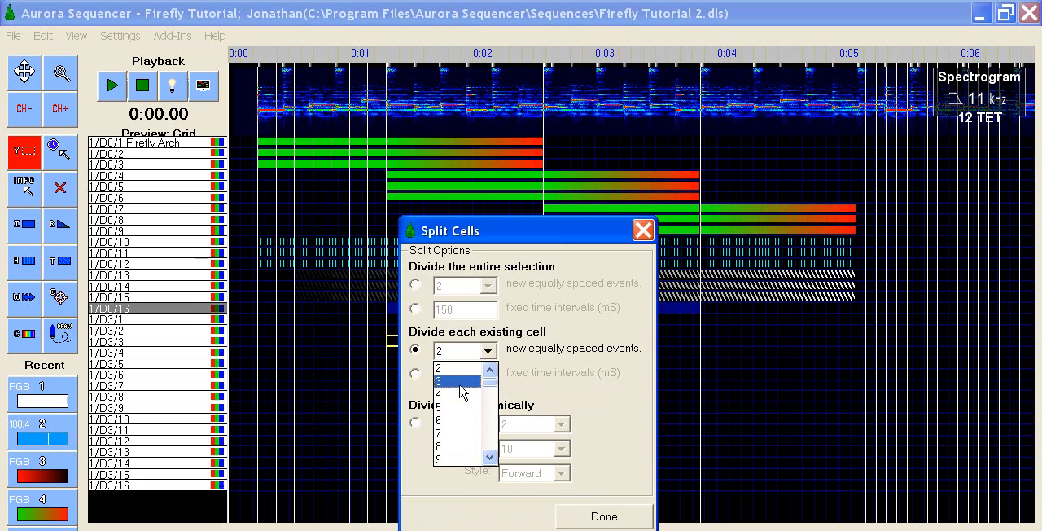
pyautogui.click(459, 394)
pyautogui.click(617, 518)
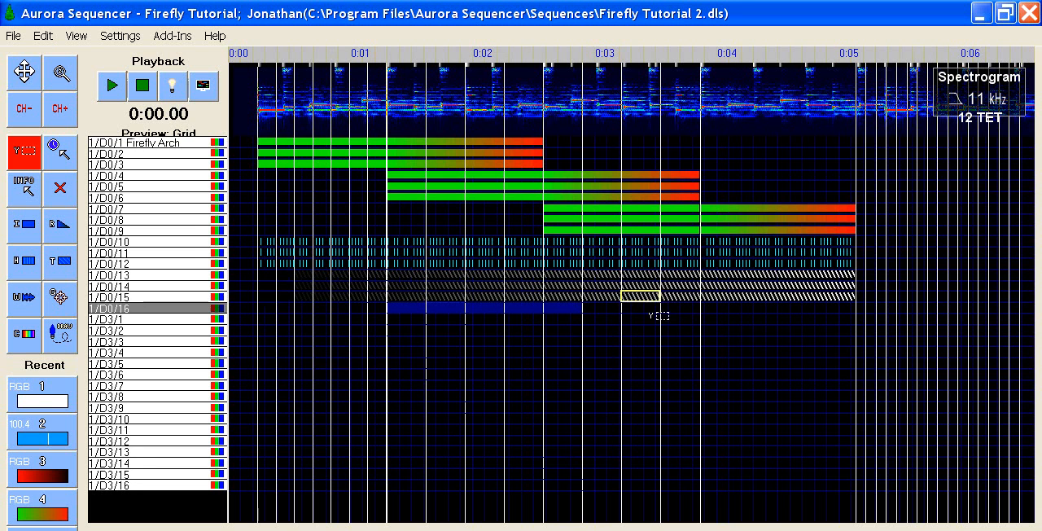
# Step: Split the channel 1/D0/16 cell just before 0:05 logarithmically into 15 divisions with log base 10 and the Reverse style
pyautogui.click(719, 307)
pyautogui.rightClick(726, 308)
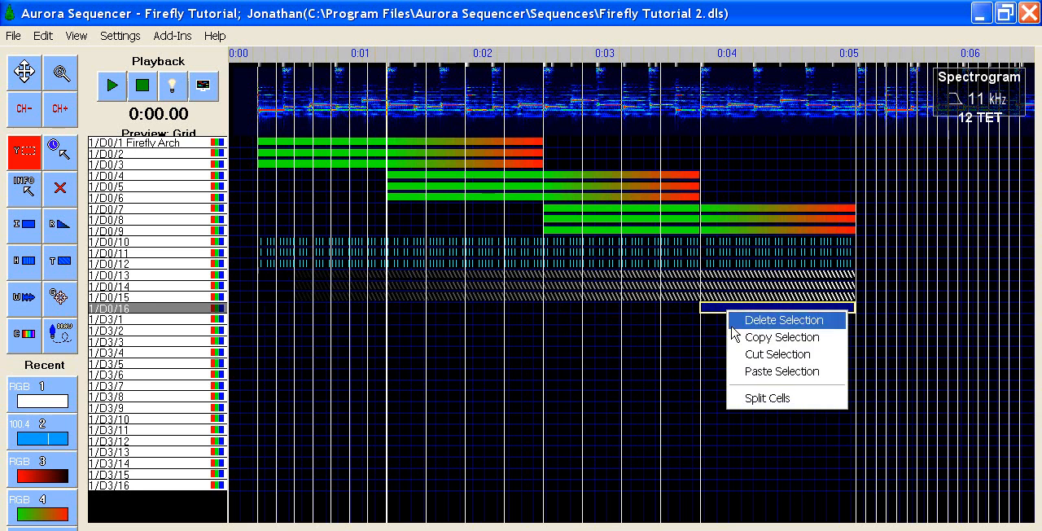
pyautogui.click(763, 397)
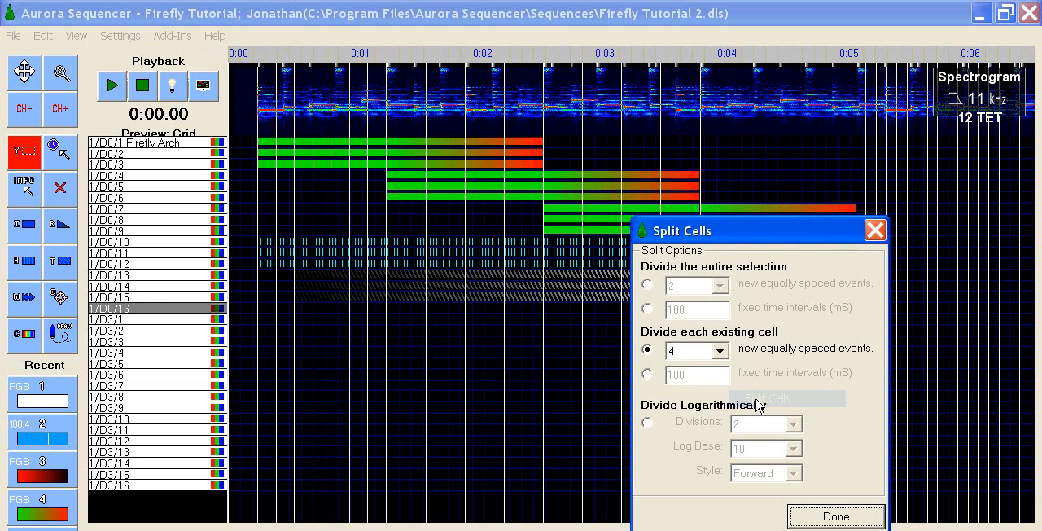
pyautogui.click(647, 423)
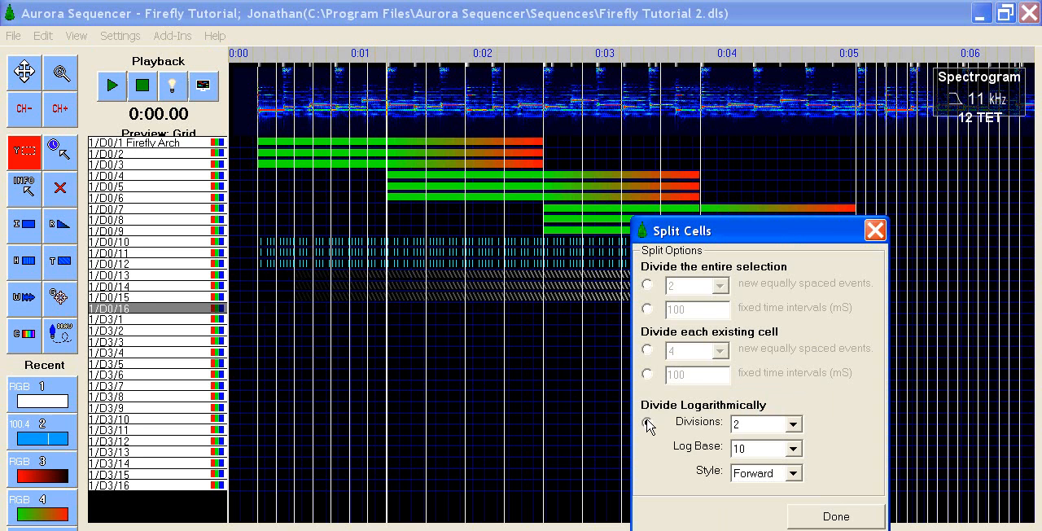
pyautogui.click(793, 423)
pyautogui.click(795, 529)
pyautogui.click(795, 528)
pyautogui.click(796, 529)
pyautogui.click(795, 528)
pyautogui.click(795, 528)
pyautogui.click(795, 528)
pyautogui.click(795, 529)
pyautogui.click(757, 527)
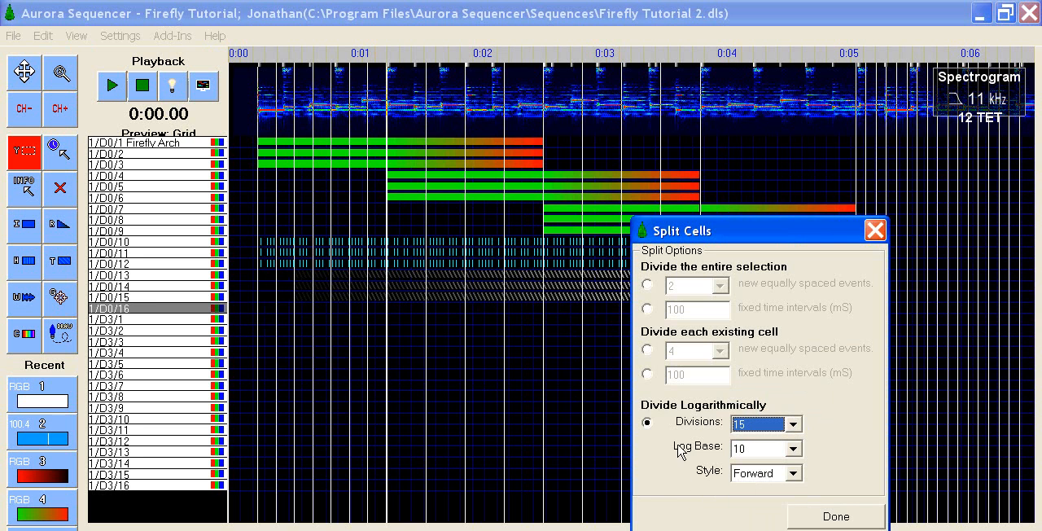
pyautogui.click(793, 474)
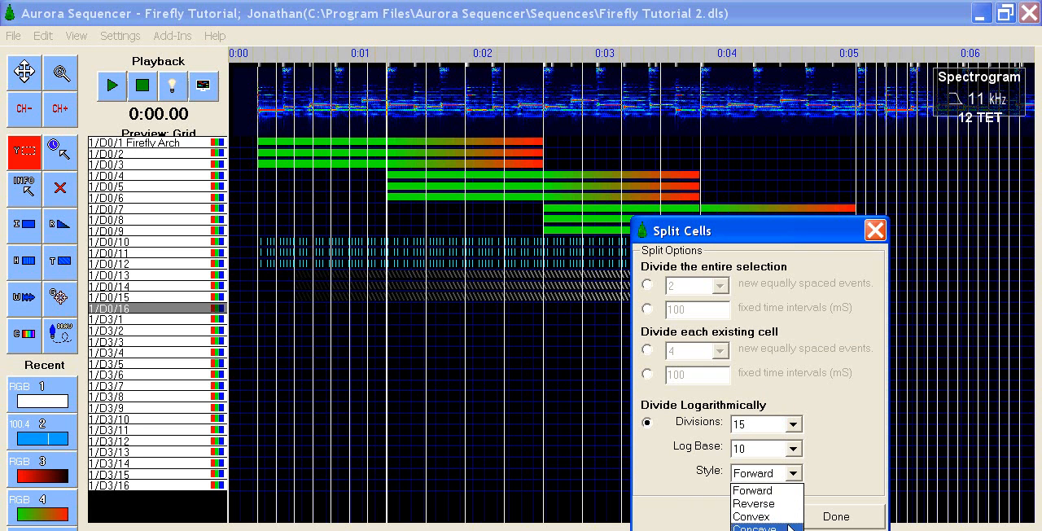
pyautogui.click(786, 503)
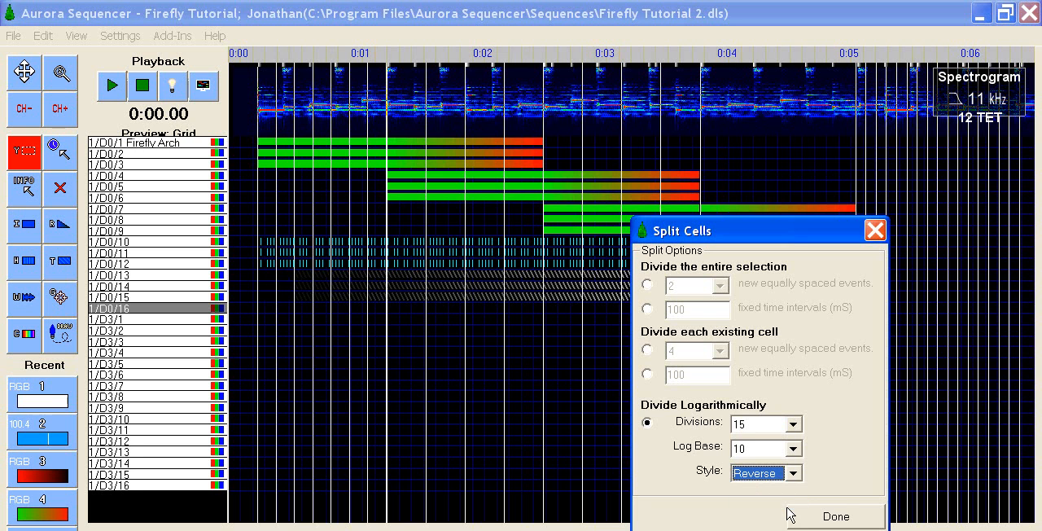
pyautogui.click(827, 516)
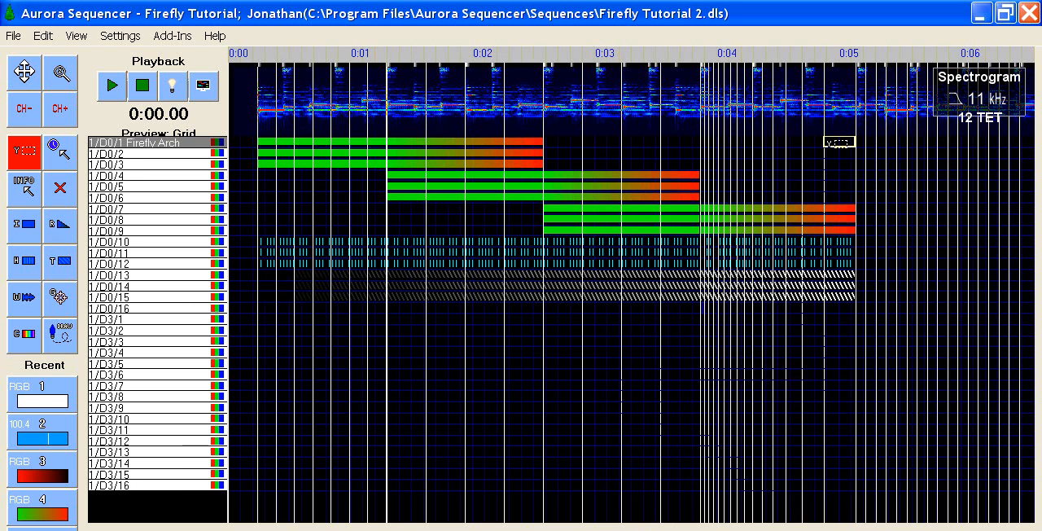
# Step: Copy the diagonal green-to-red chase on channels 1/D0/1 to 1/D0/16 between about 0:09 and 0:11
pyautogui.scroll(-3, 838, 142)
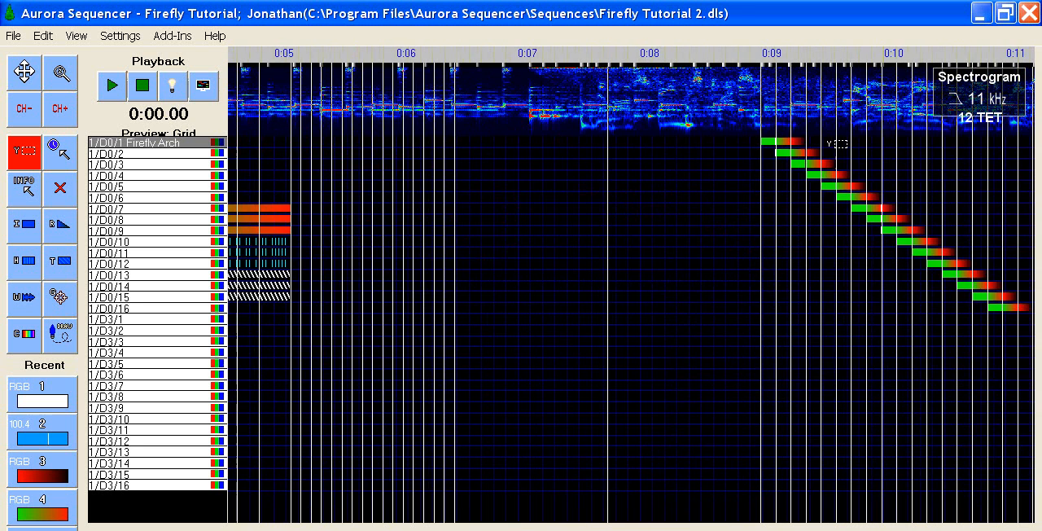
pyautogui.scroll(-2, 836, 144)
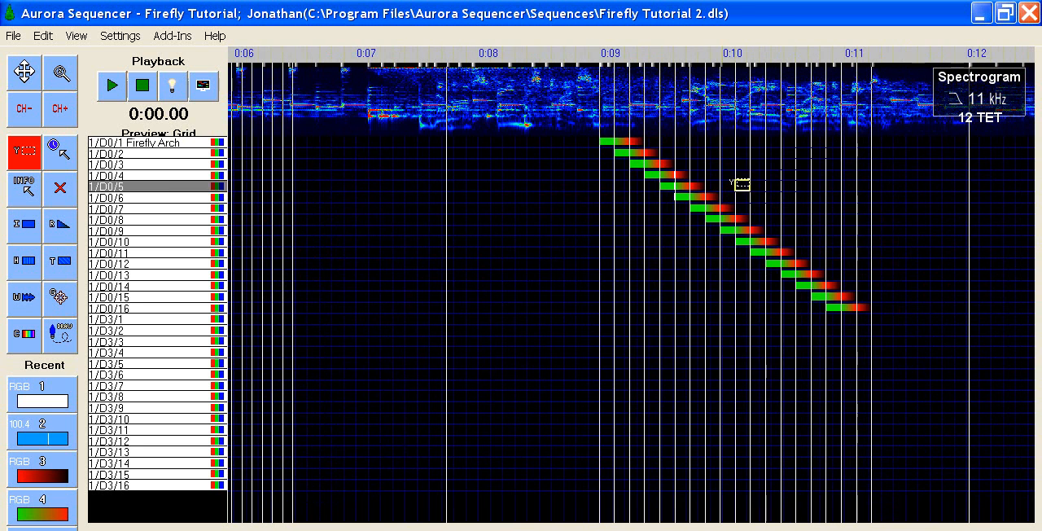
pyautogui.moveTo(606, 141); pyautogui.dragTo(864, 308)
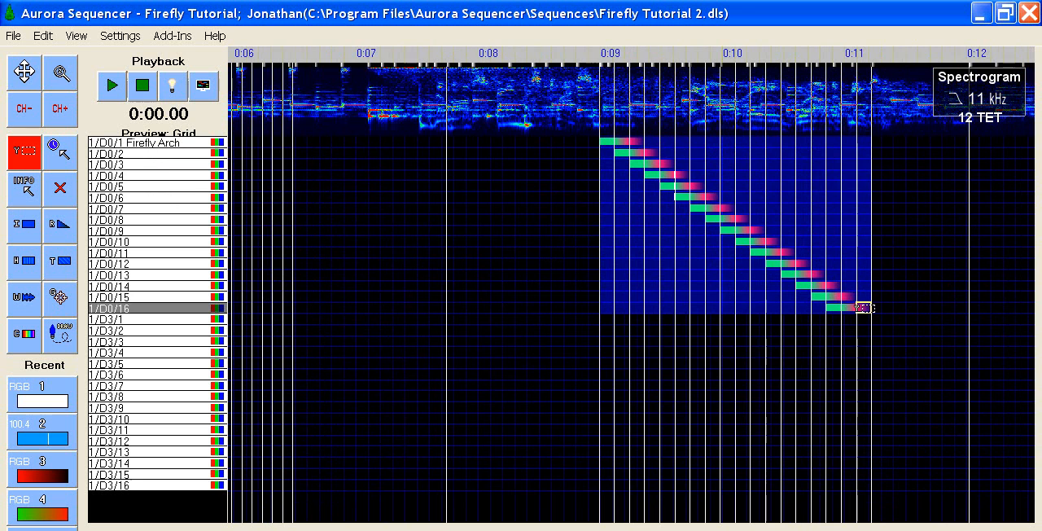
pyautogui.rightClick(864, 309)
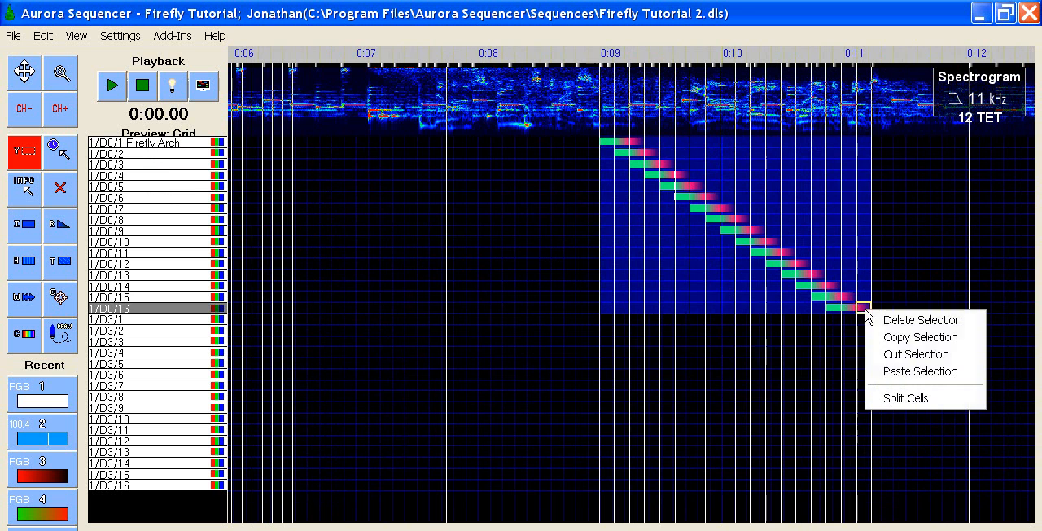
pyautogui.click(903, 337)
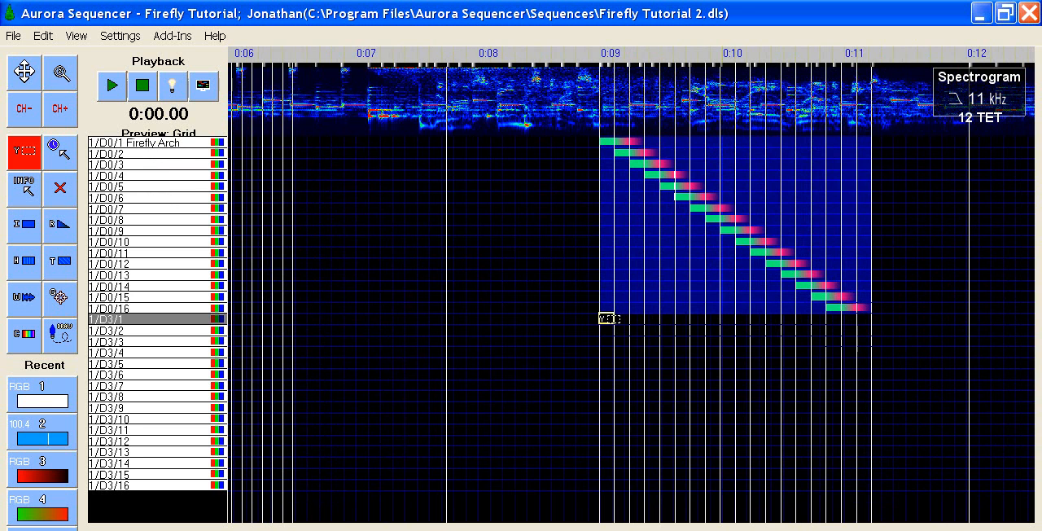
# Step: Paste the copied chase at channel 1/D3/1 near 0:09, using the timeline events already on the grid and the Traditional paste style
pyautogui.click(607, 320)
pyautogui.rightClick(607, 321)
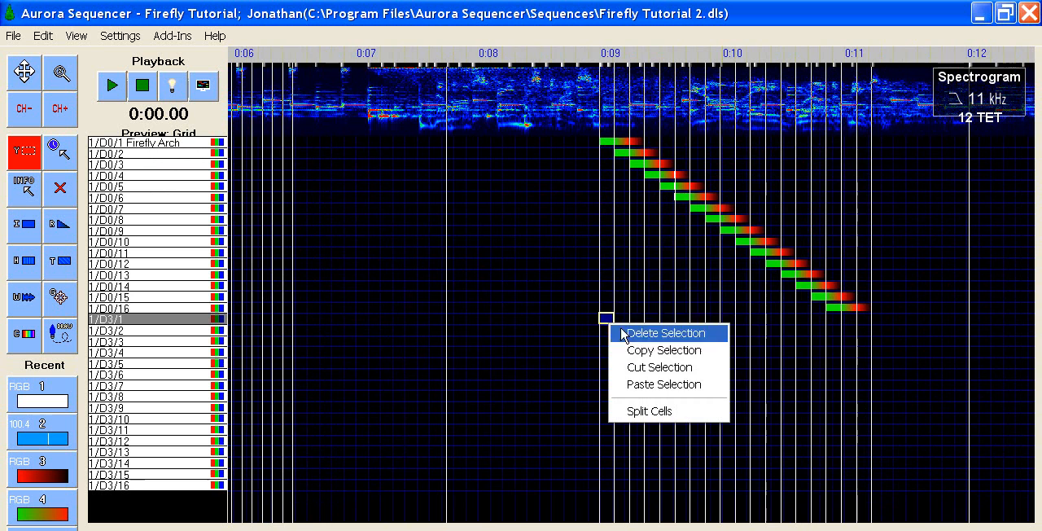
pyautogui.click(639, 384)
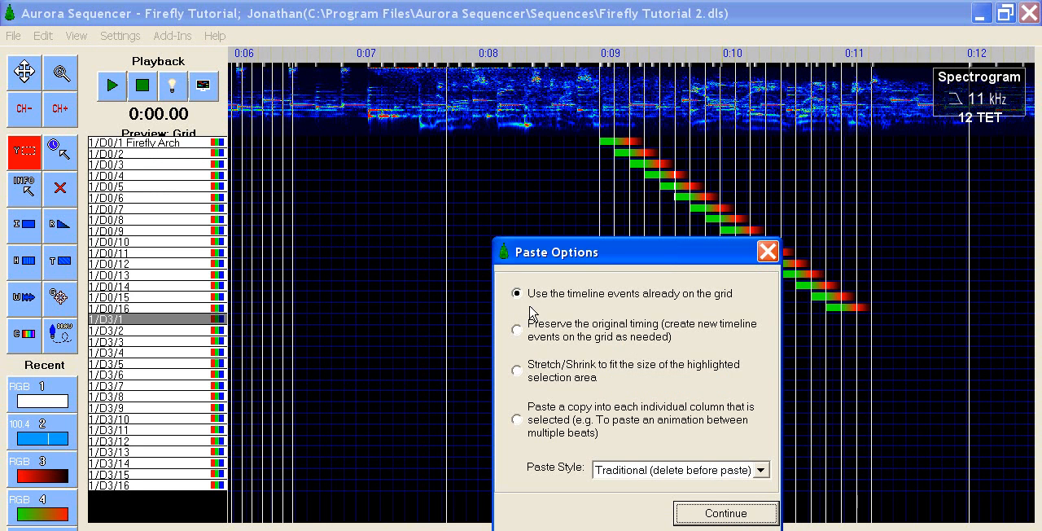
pyautogui.click(714, 514)
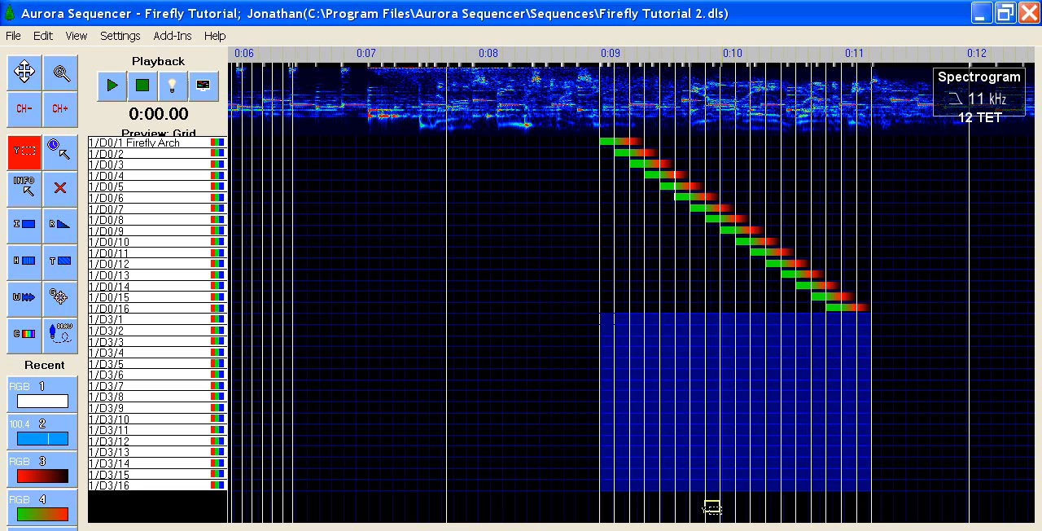
# Step: Paste the chase again on channel 1/D0/1 directly after the original's end, just past 0:11, preserving the original timing
pyautogui.press('Right')
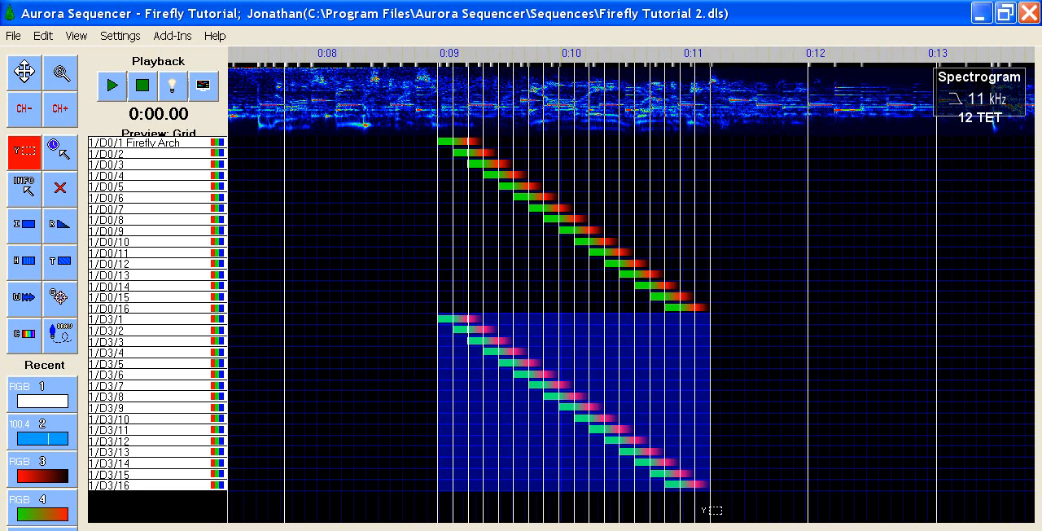
pyautogui.click(749, 138)
pyautogui.rightClick(750, 140)
pyautogui.click(776, 203)
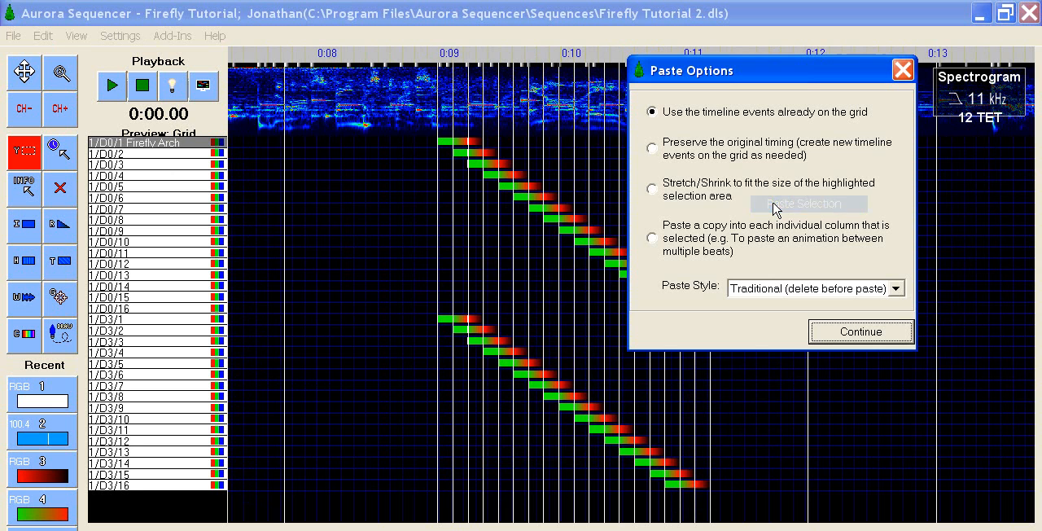
pyautogui.click(652, 149)
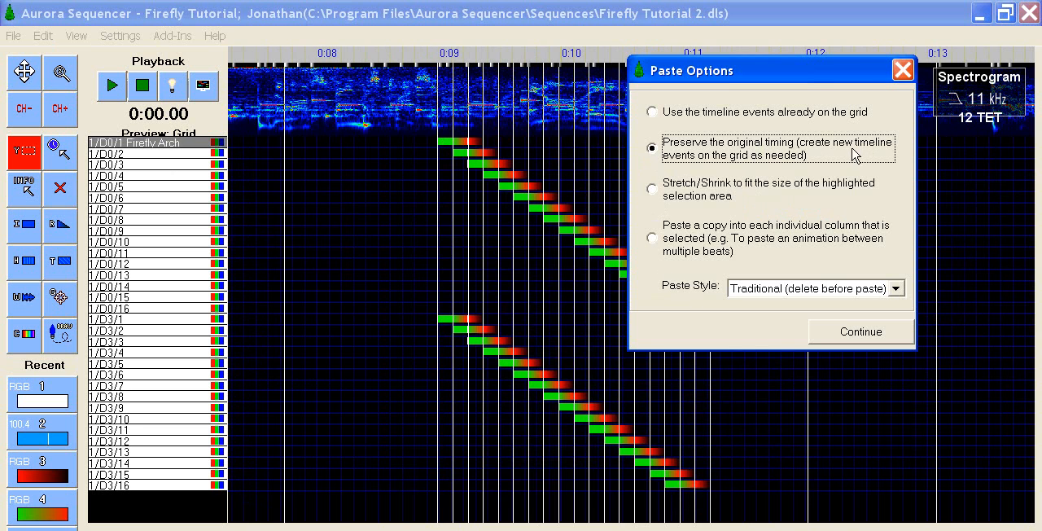
pyautogui.click(883, 331)
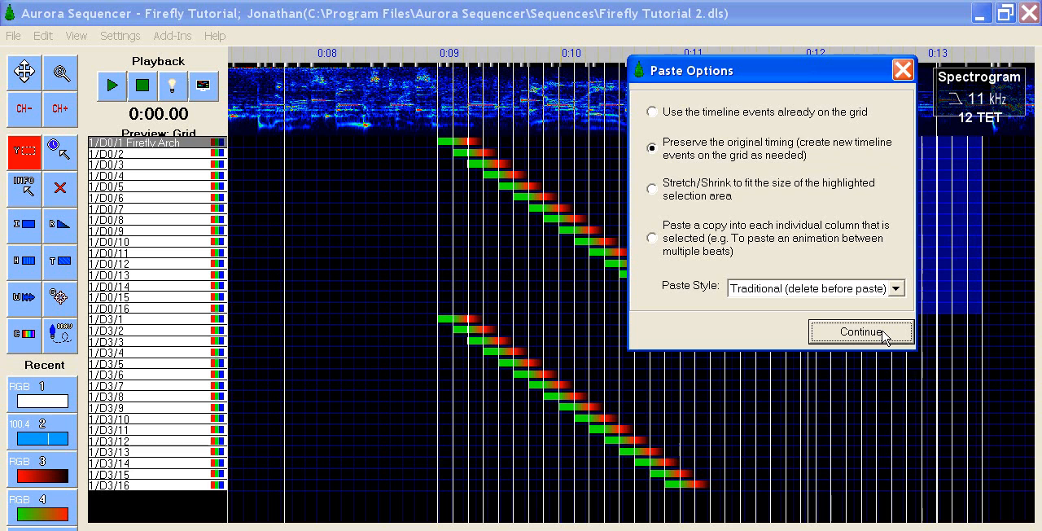
pyautogui.click(883, 332)
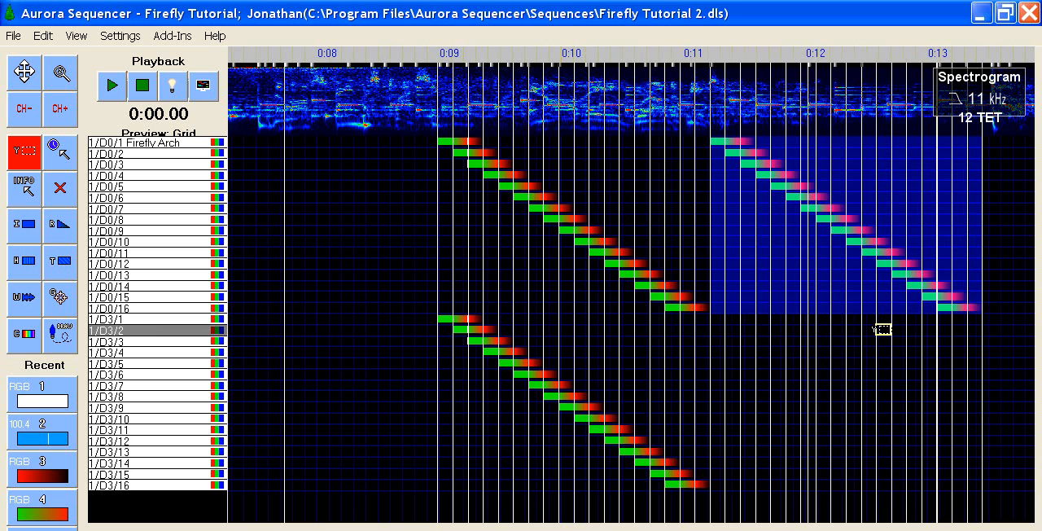
# Step: Paste the chase into the long empty 1/D0/1 cell from just past 0:13 to past 0:18, stretching/shrinking it to fit the highlighted selection
pyautogui.hscroll(4, 881, 330)
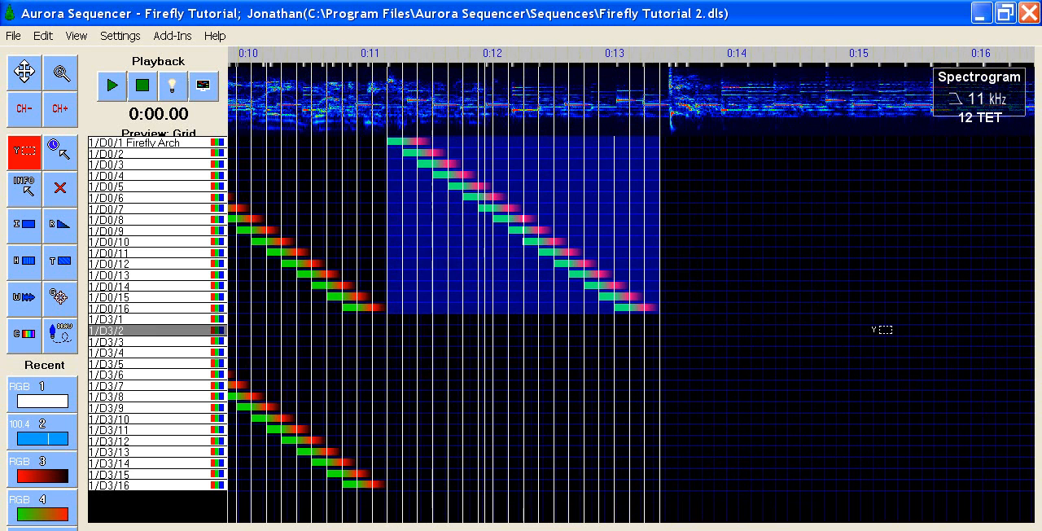
pyautogui.hscroll(4, 882, 329)
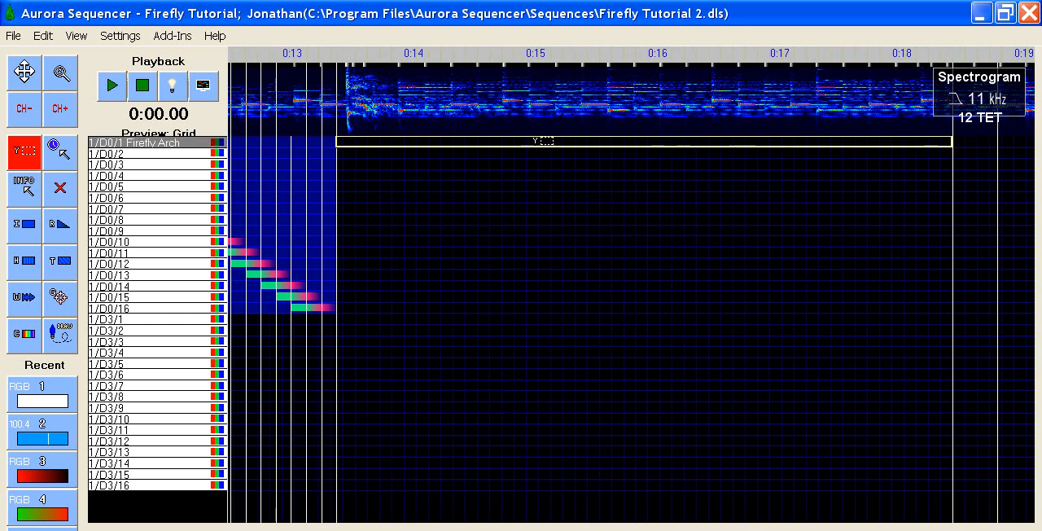
pyautogui.click(543, 143)
pyautogui.rightClick(543, 143)
pyautogui.click(588, 204)
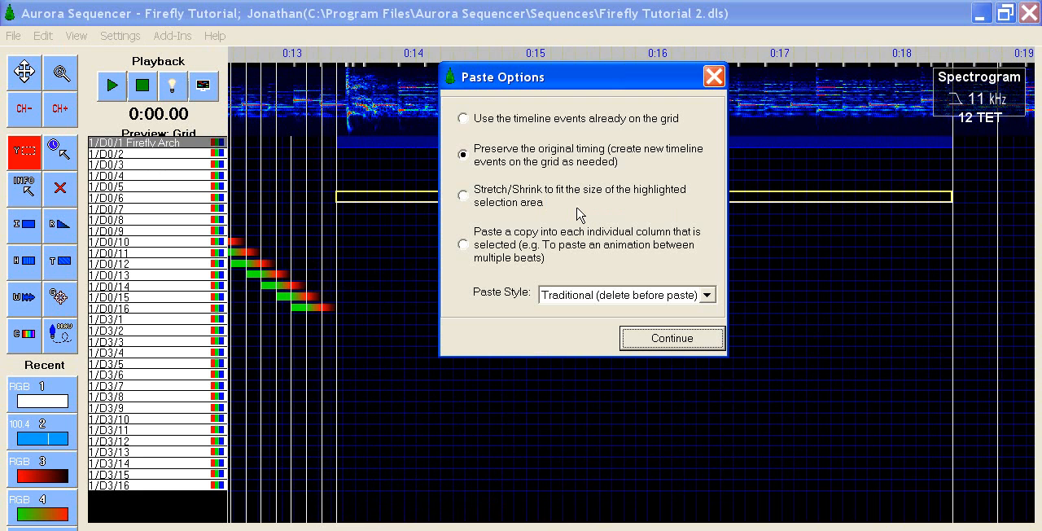
pyautogui.click(463, 196)
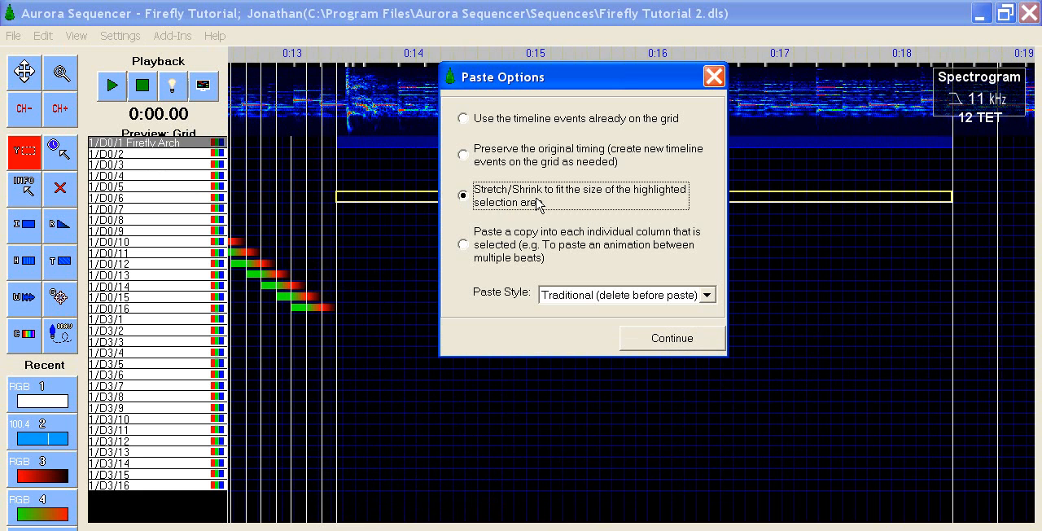
pyautogui.click(686, 345)
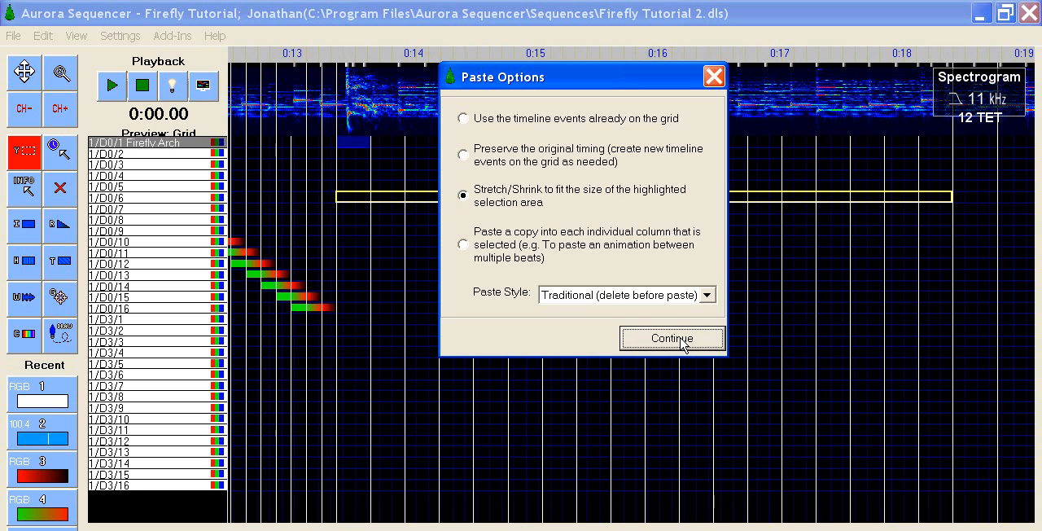
pyautogui.click(681, 342)
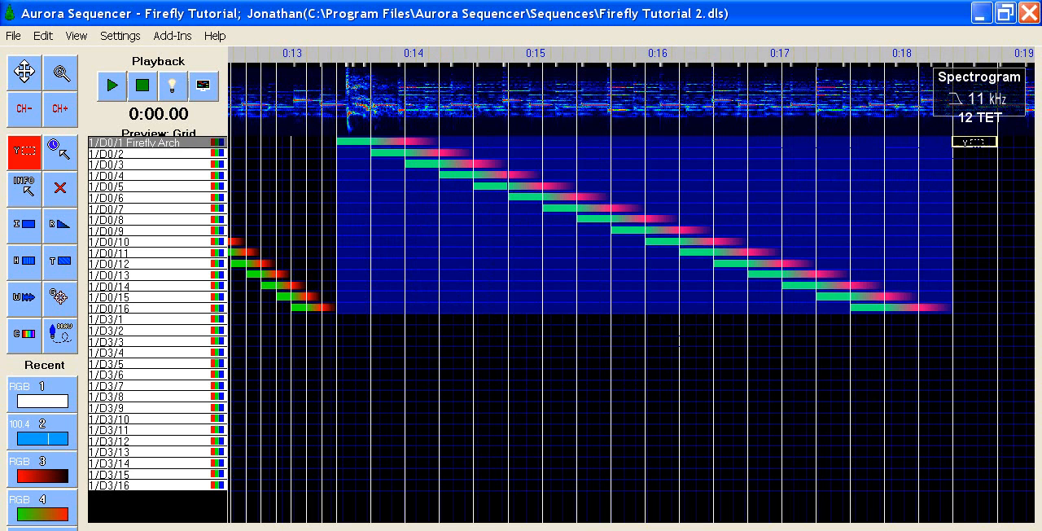
# Step: Paste the chase into the narrow 1/D0/1 cell between about 0:18.4 and 0:18.8, using Stretch/Shrink to fit the selection and the Traditional paste style
pyautogui.click(973, 142)
pyautogui.rightClick(974, 140)
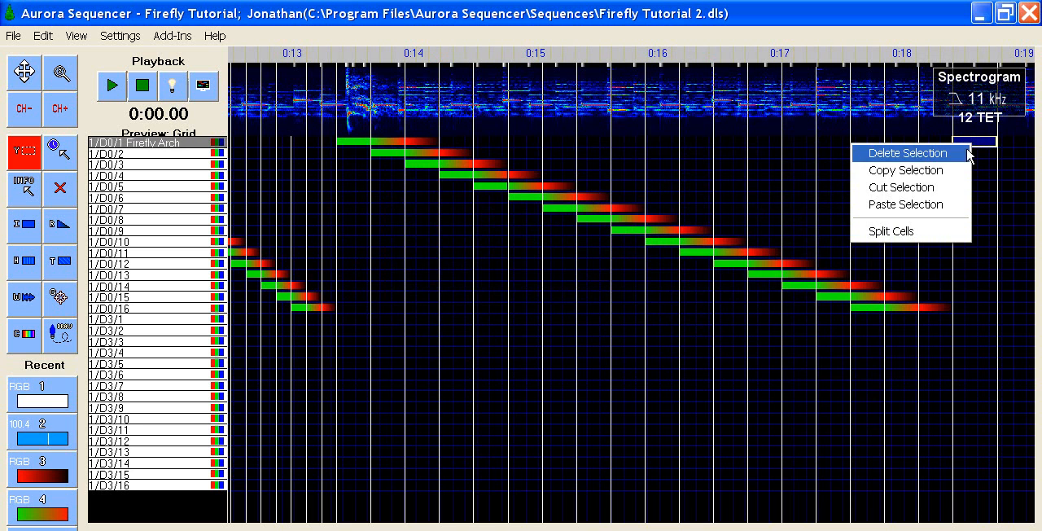
pyautogui.click(940, 204)
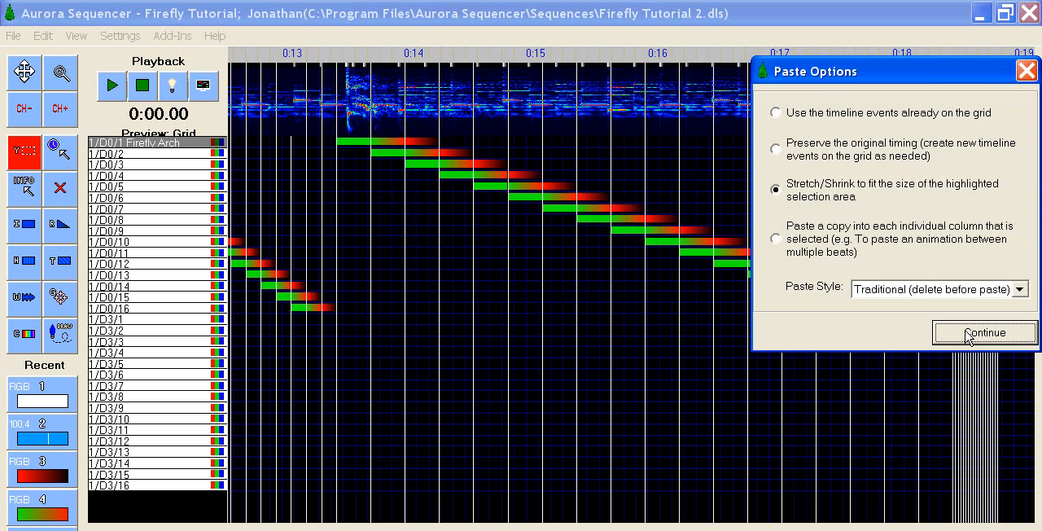
pyautogui.click(968, 333)
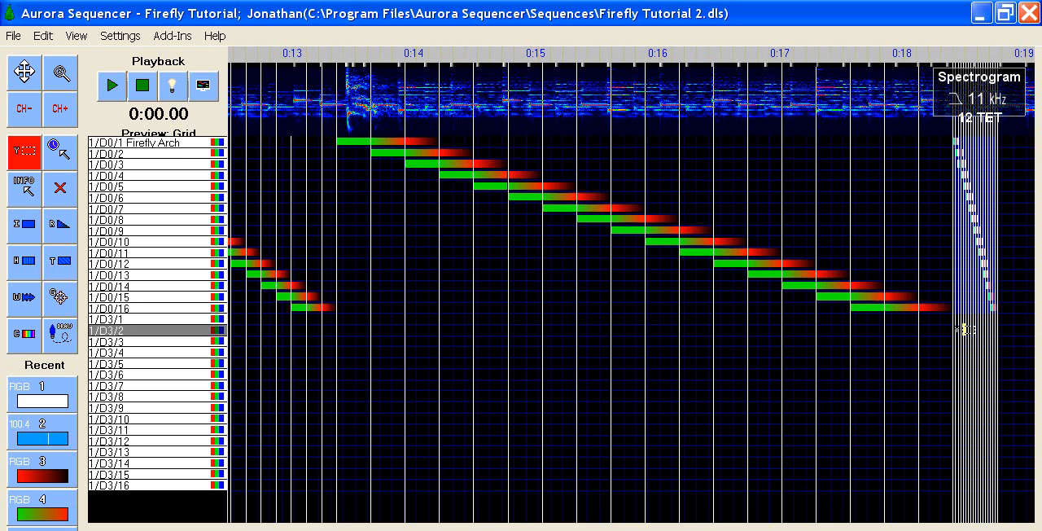
# Step: Paste a copy of the chase into each individual column of the three 1/D0/1 cells between about 0:19 and 0:22
pyautogui.press('Right')
pyautogui.press('Right')
pyautogui.press('Right')
pyautogui.press('Right')
pyautogui.press('Right')
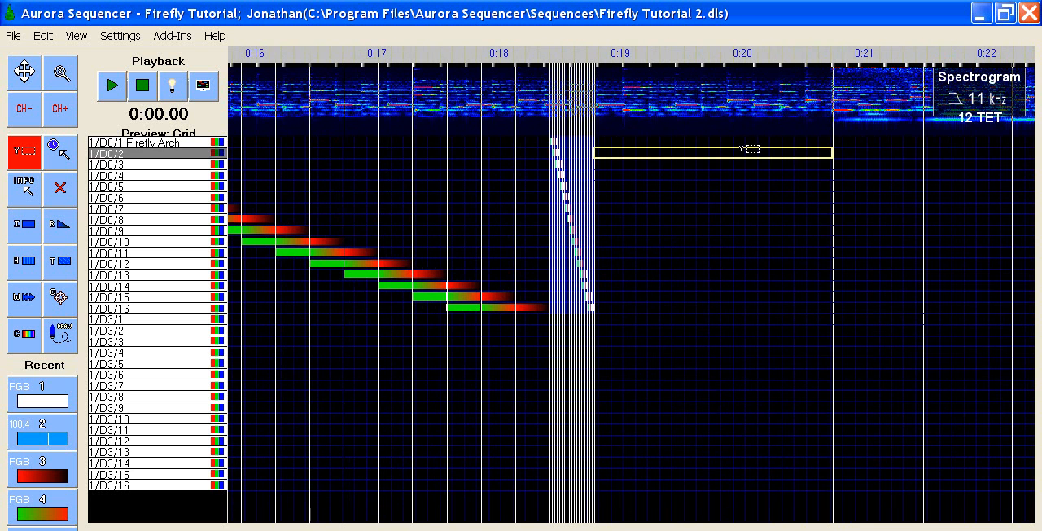
pyautogui.moveTo(713, 141); pyautogui.dragTo(977, 141)
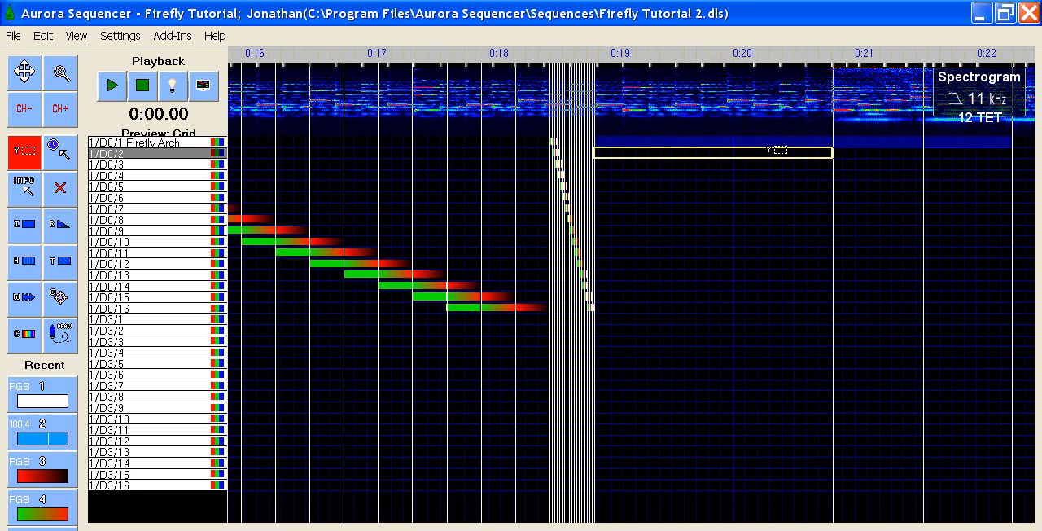
pyautogui.rightClick(769, 145)
pyautogui.click(802, 204)
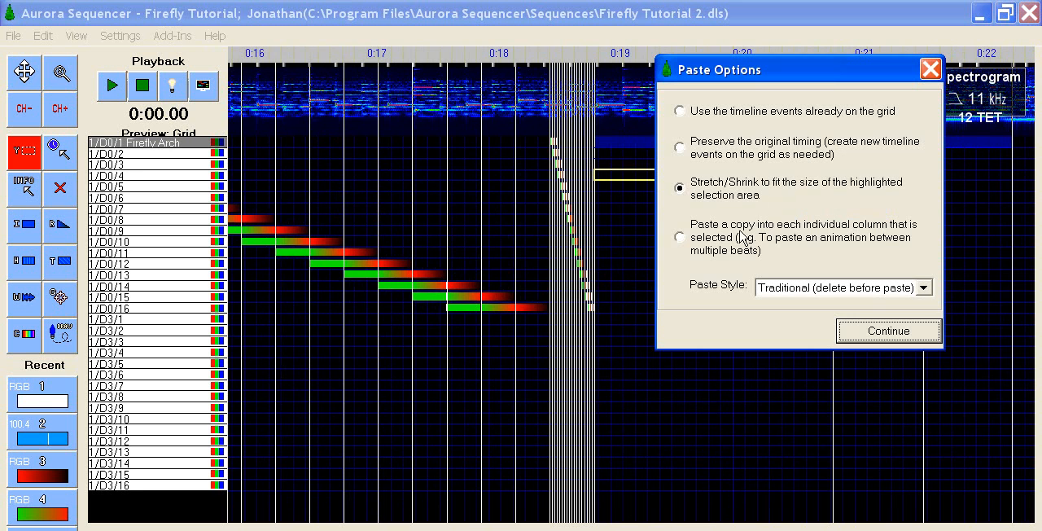
pyautogui.click(686, 238)
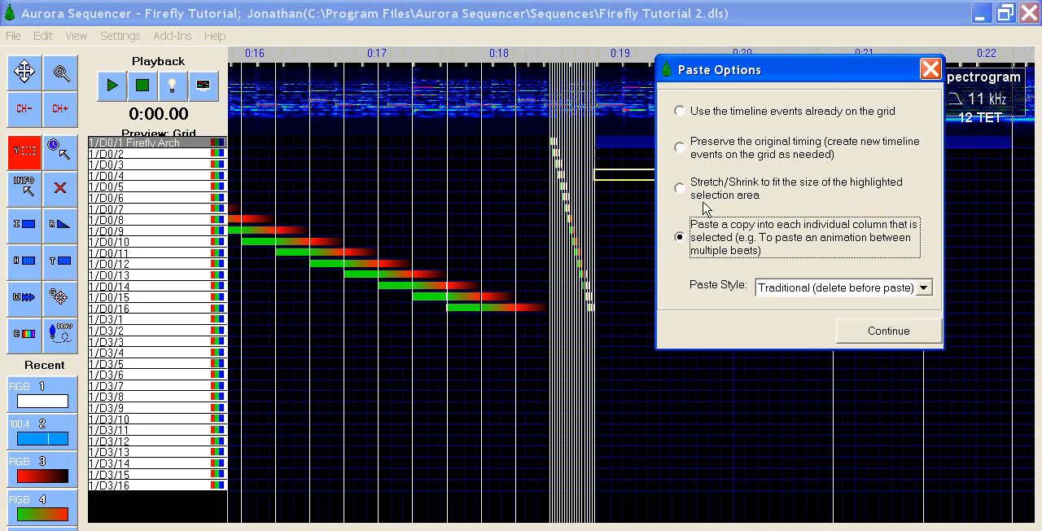
pyautogui.click(893, 331)
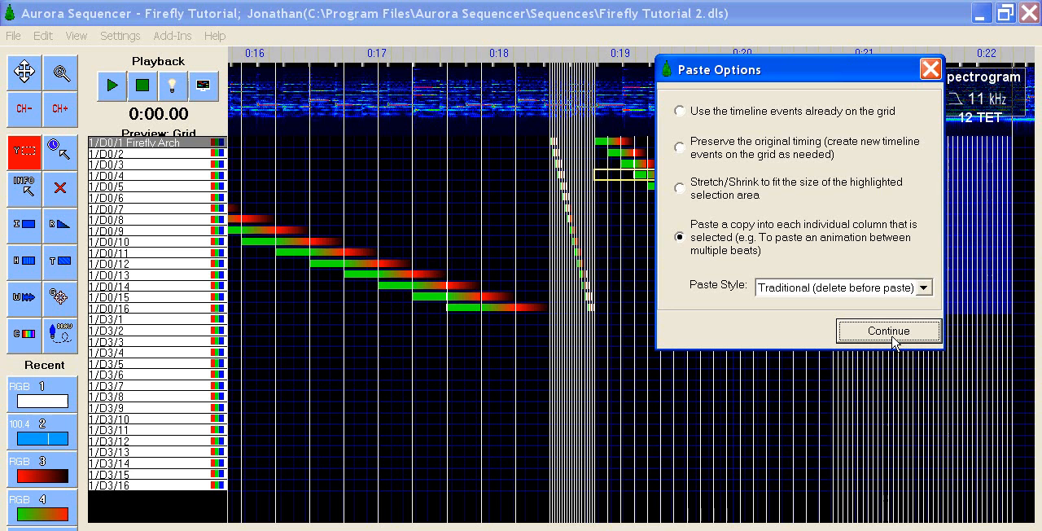
pyautogui.click(892, 335)
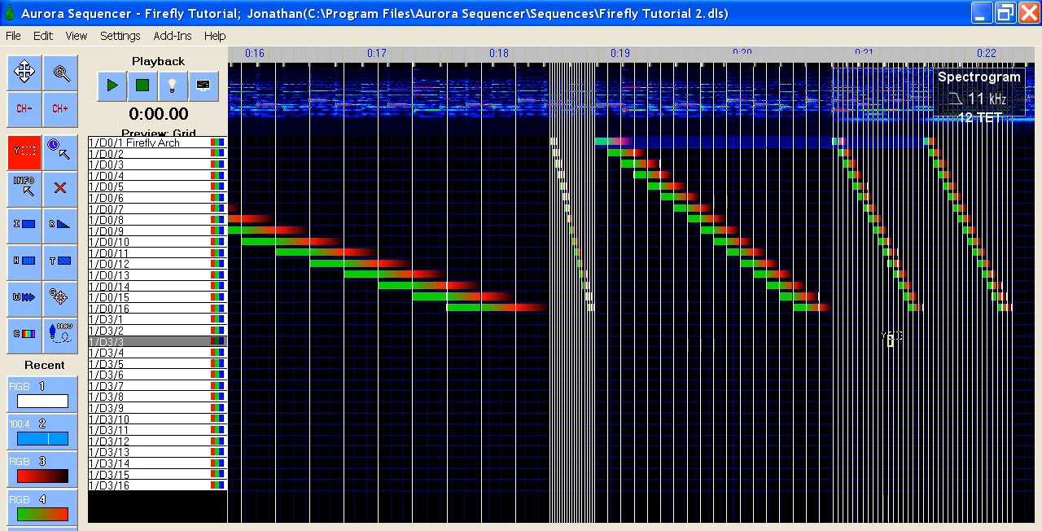
# Step: Paste the chase over the white X pattern starting at channel 1/D0/1 near 0:23, using the existing timeline events and the Replace Only (experimental) style
pyautogui.hscroll(4, 890, 340)
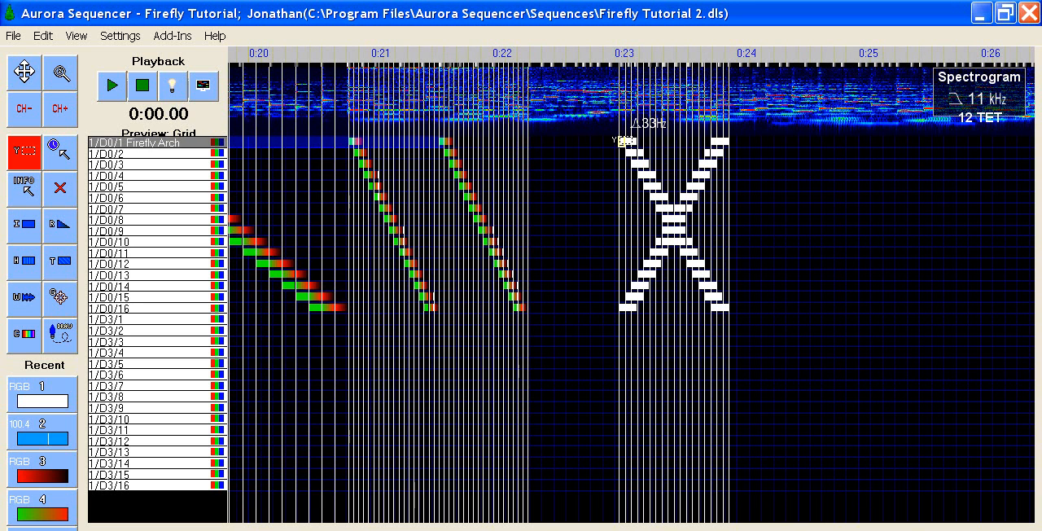
pyautogui.moveTo(623, 142); pyautogui.dragTo(624, 141)
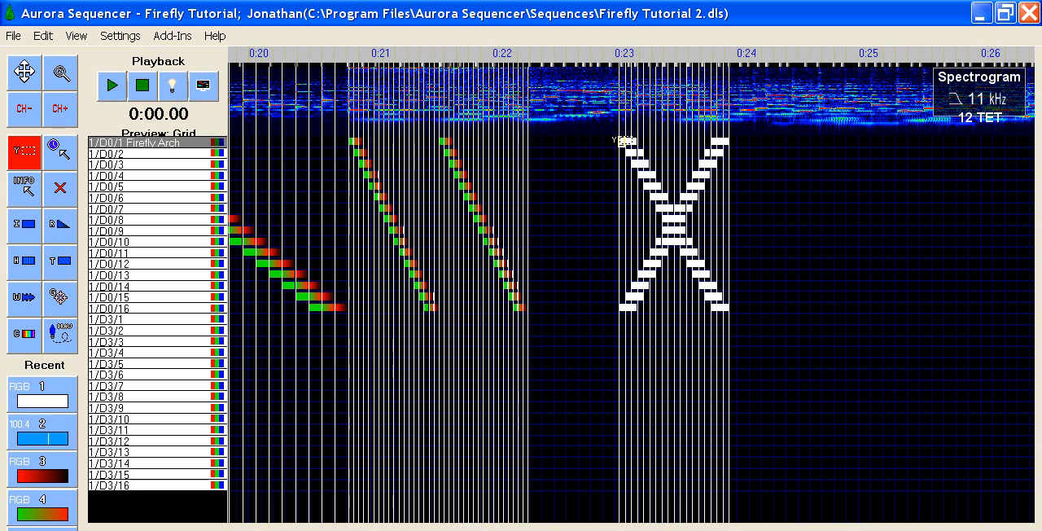
pyautogui.rightClick(623, 142)
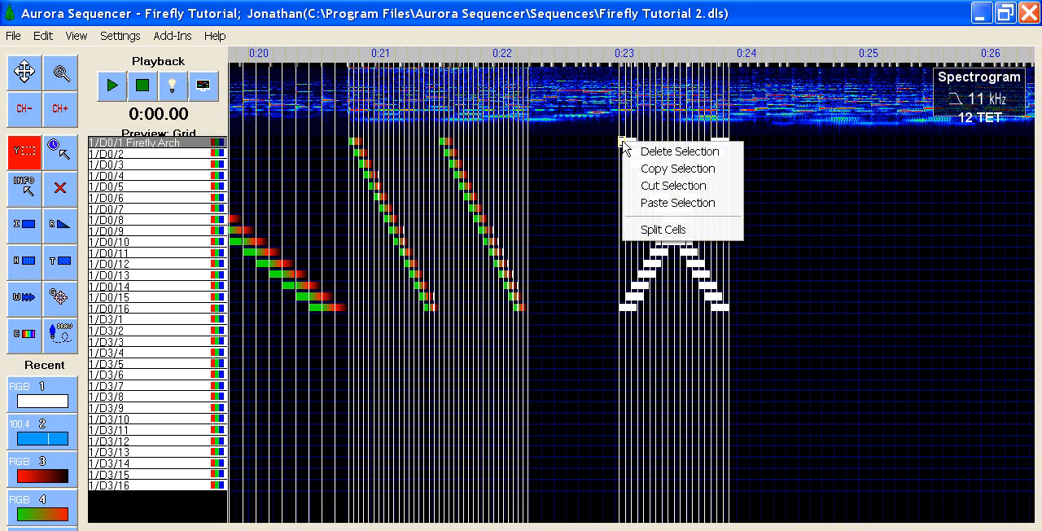
pyautogui.click(661, 202)
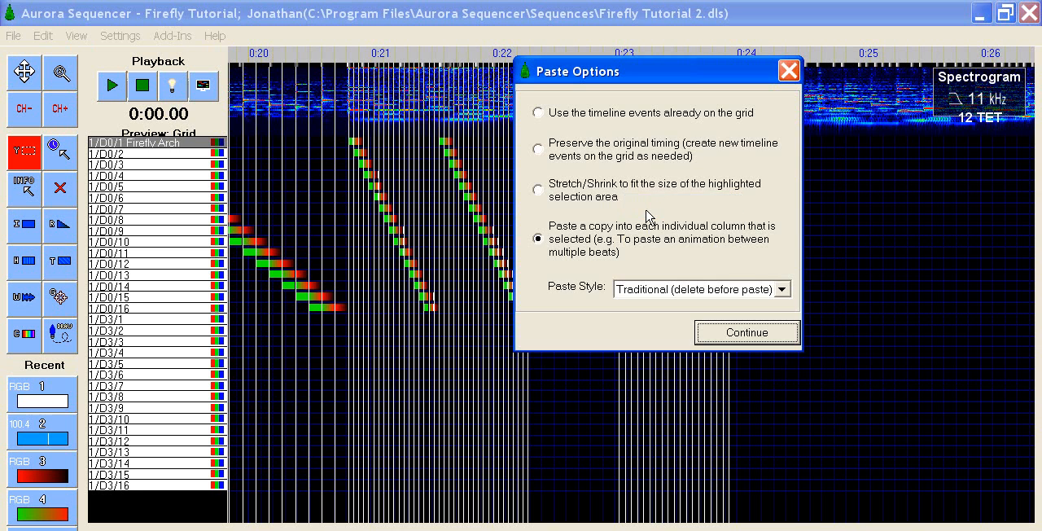
pyautogui.click(539, 113)
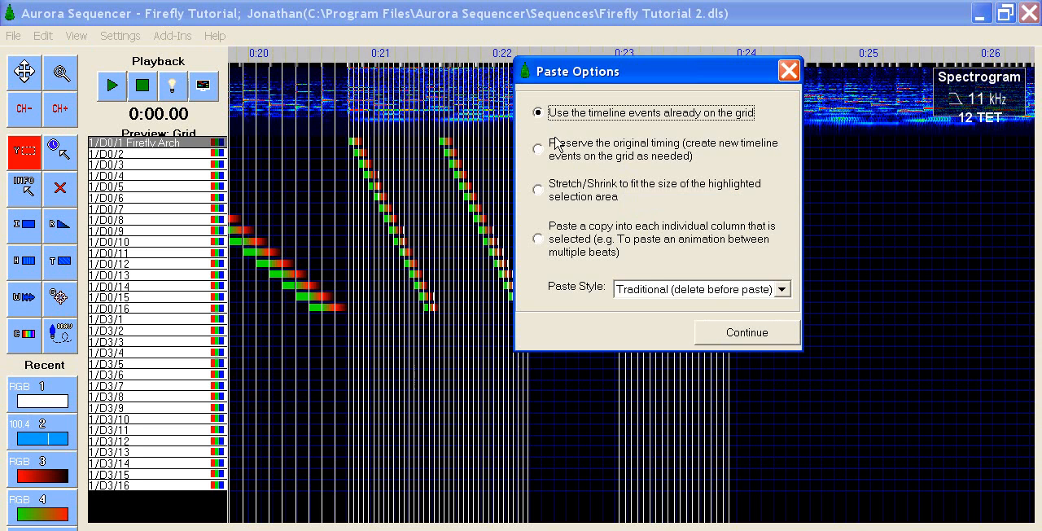
pyautogui.click(782, 290)
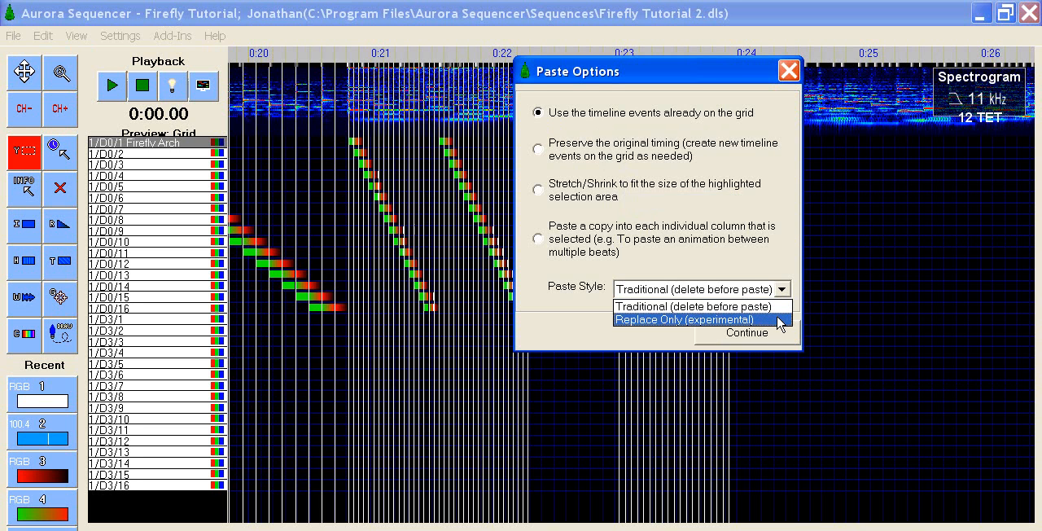
pyautogui.click(779, 320)
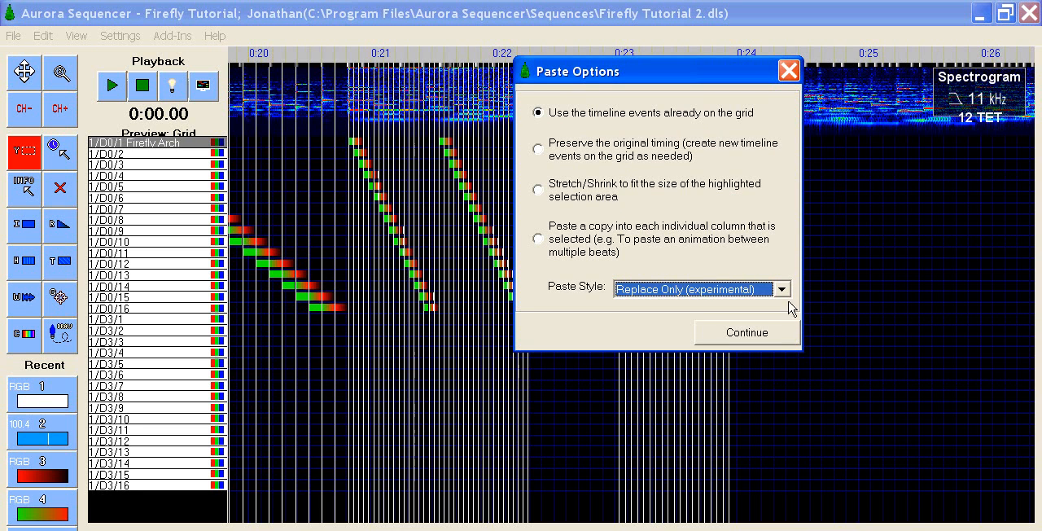
pyautogui.click(777, 333)
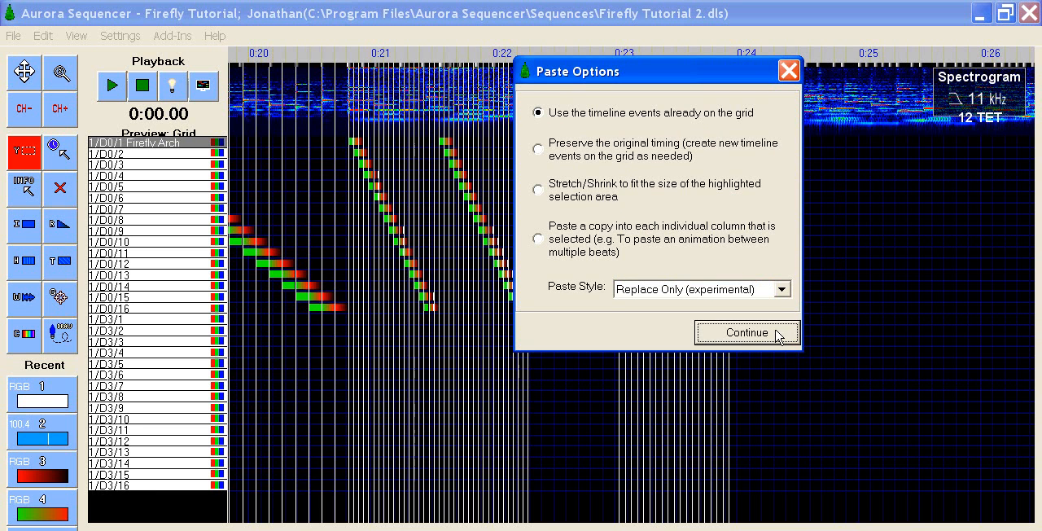
pyautogui.click(777, 334)
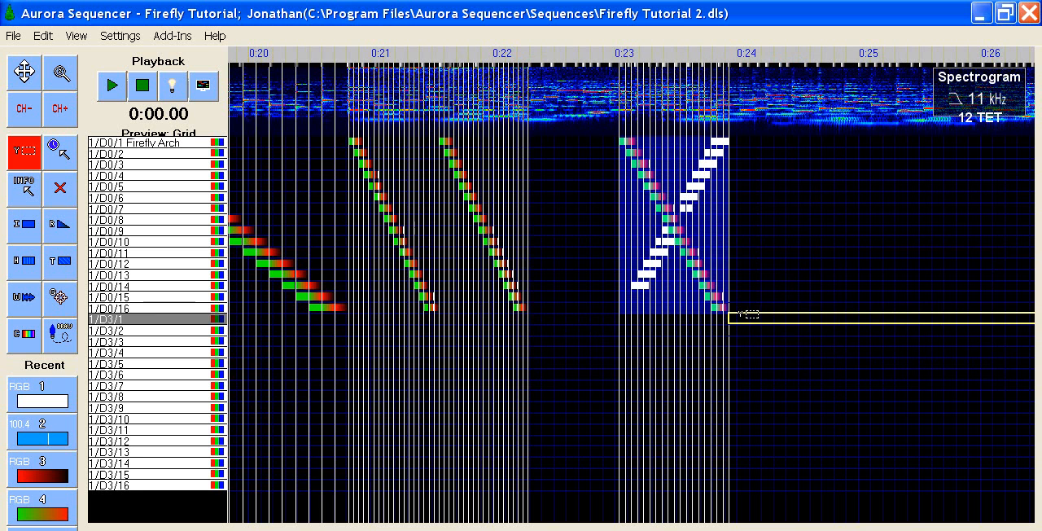